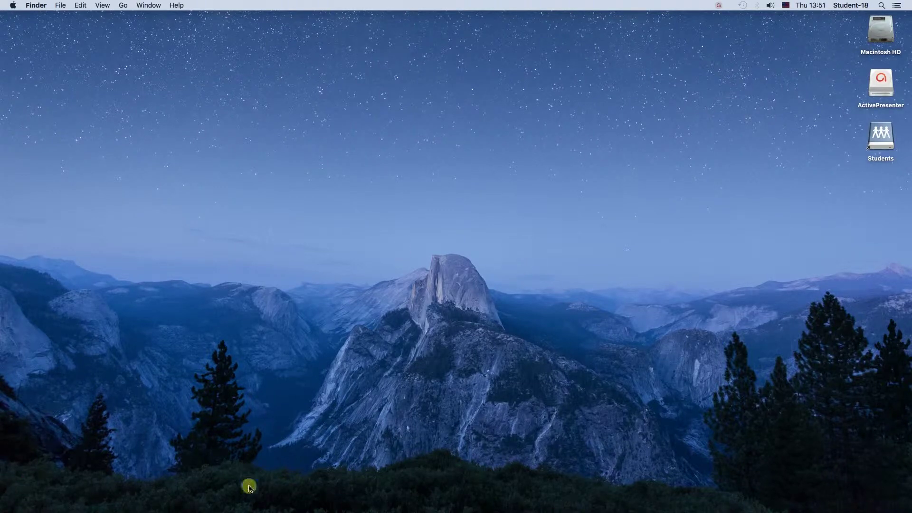
Step: Set alberta-2297204_1920.jpg in Downloads as the desktop picture using Finder's Set Desktop Picture
mouse_move(227, 509)
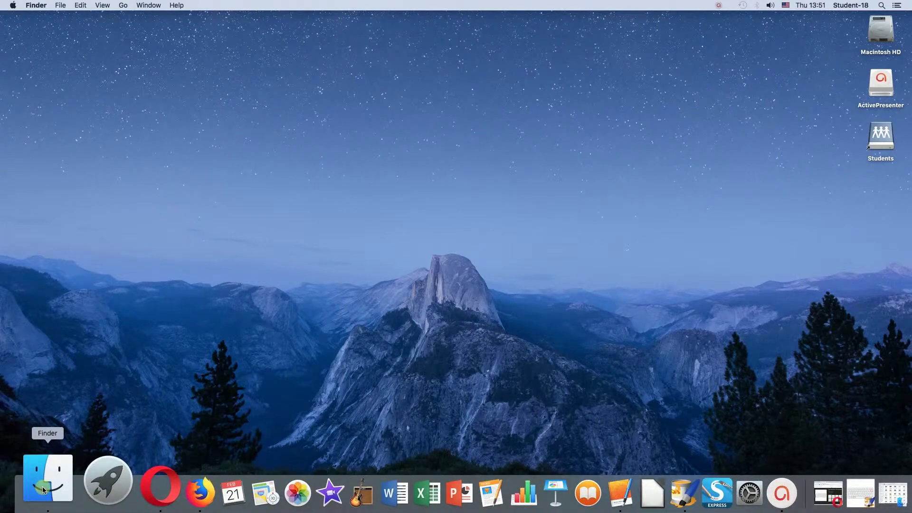
left_click(43, 489)
left_click(184, 147)
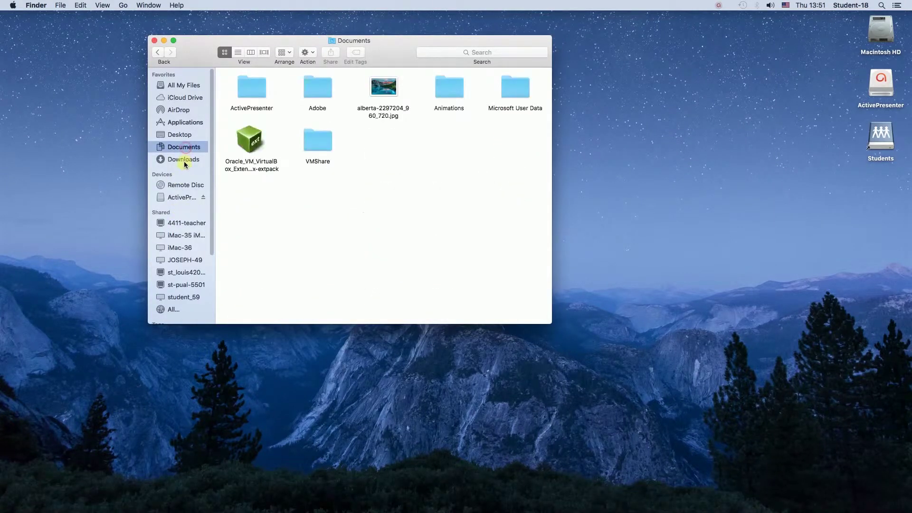
left_click(184, 160)
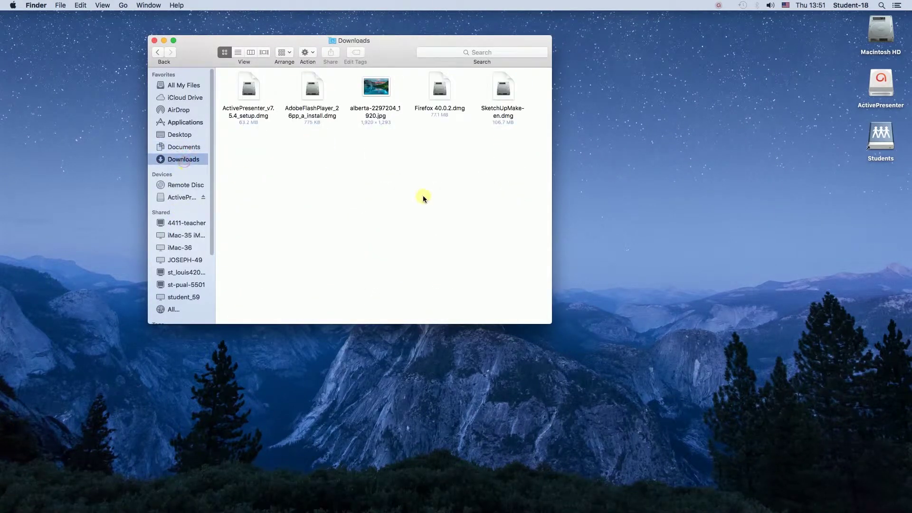
left_click(376, 90)
right_click(377, 92)
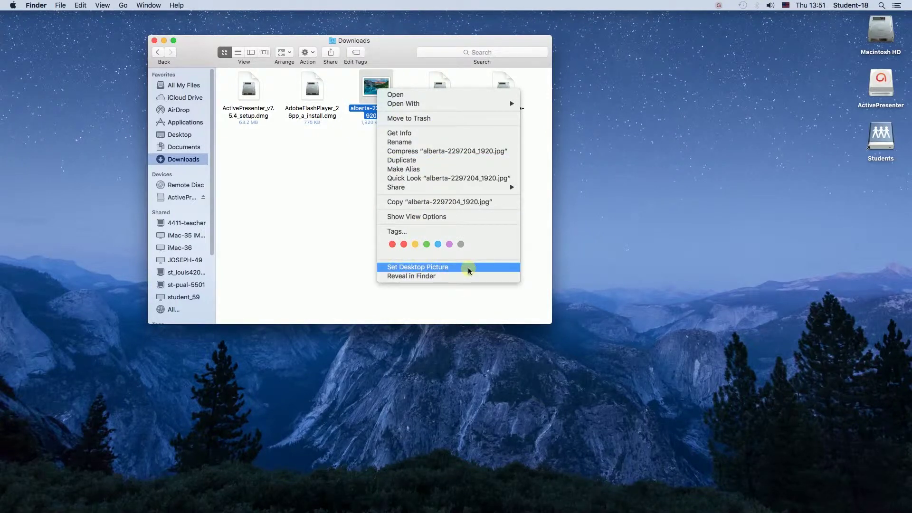
left_click(418, 267)
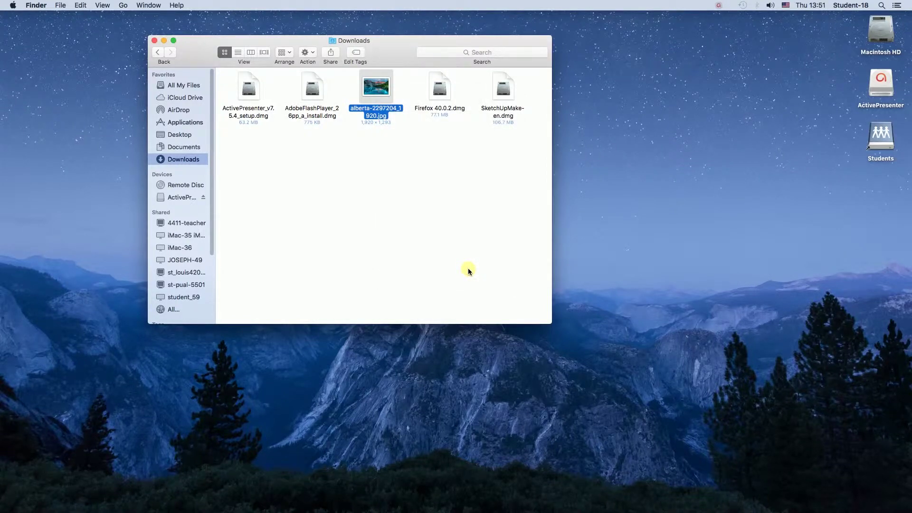
left_click(655, 224)
left_click(393, 152)
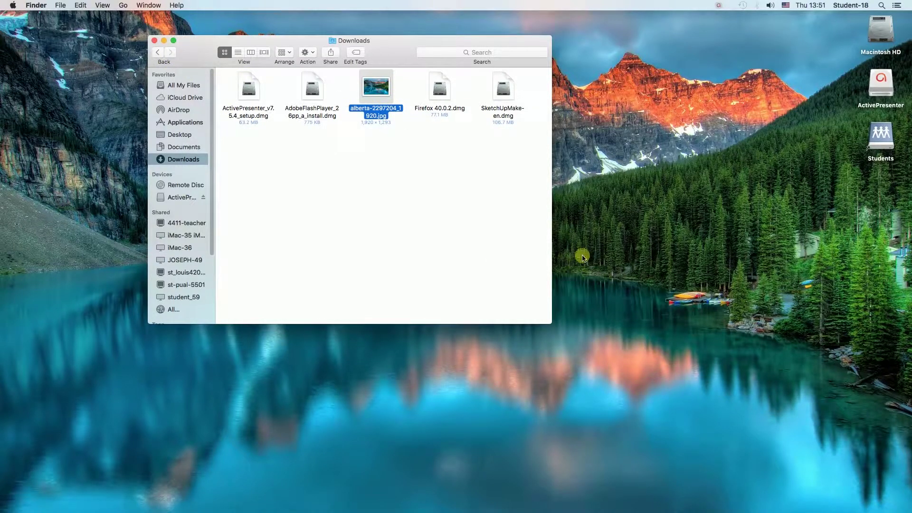
Step: Open Desktop & Screen Saver from the desktop menu and show Apple's Desktop Pictures collection
right_click(614, 253)
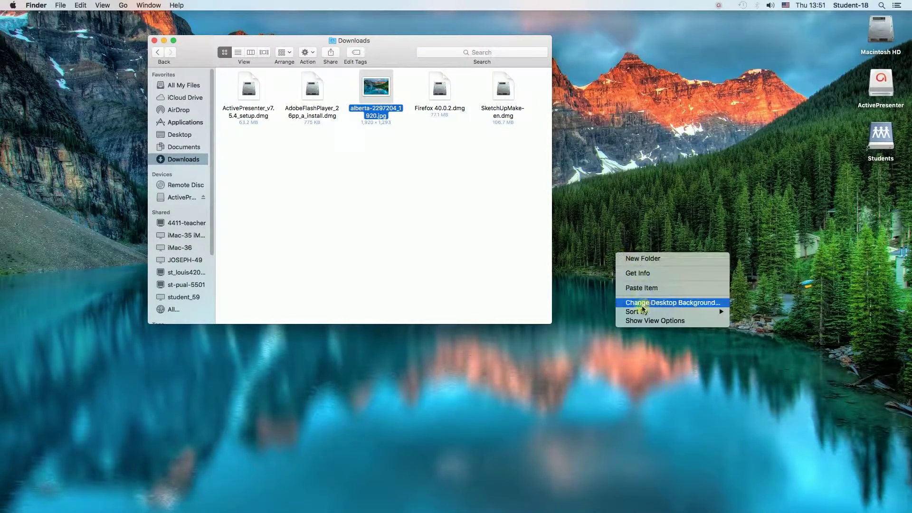
left_click(682, 304)
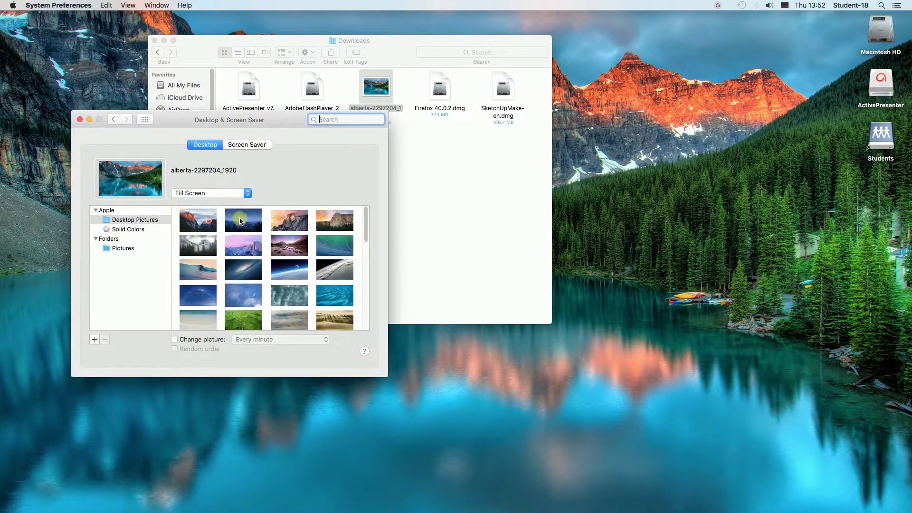
scroll(272, 235, "down", 10)
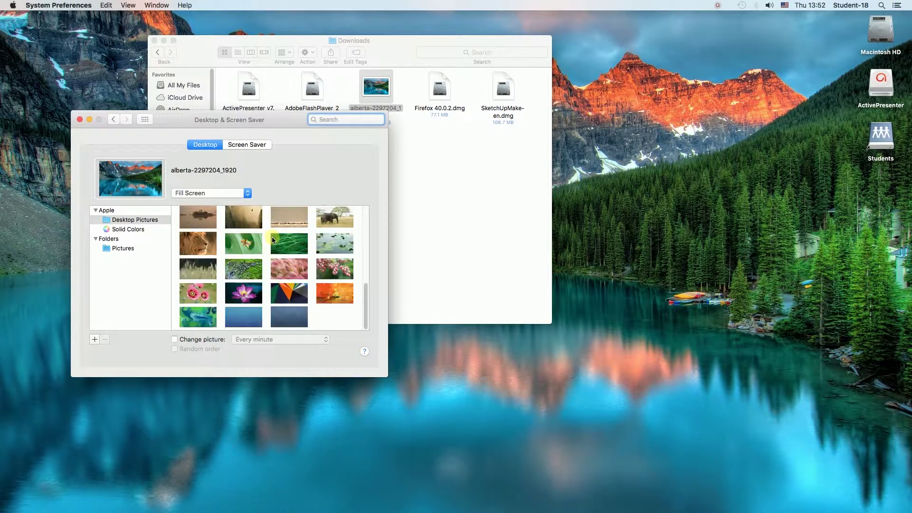
scroll(273, 241, "up", 10)
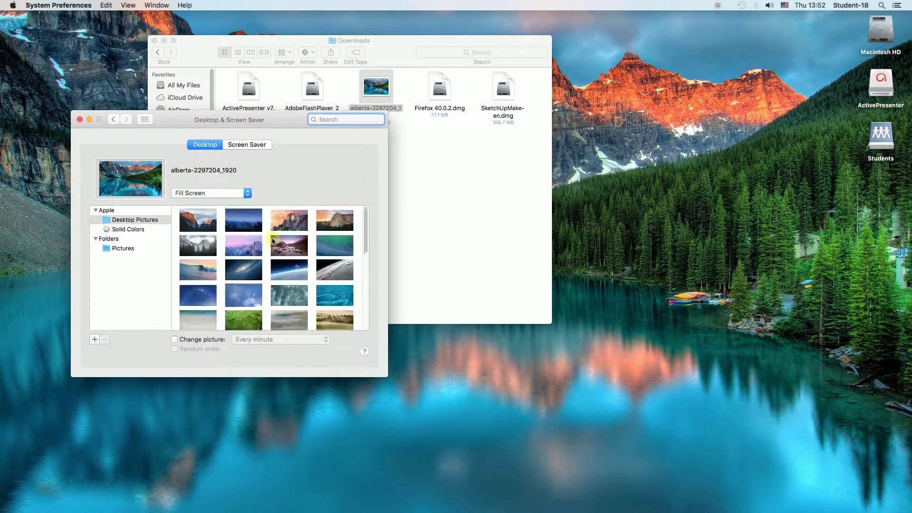
left_click(127, 221)
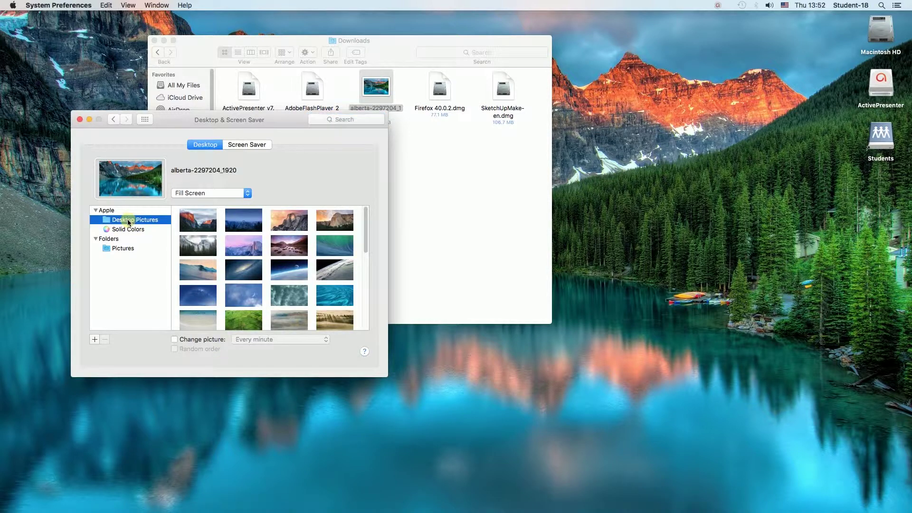
left_click(125, 249)
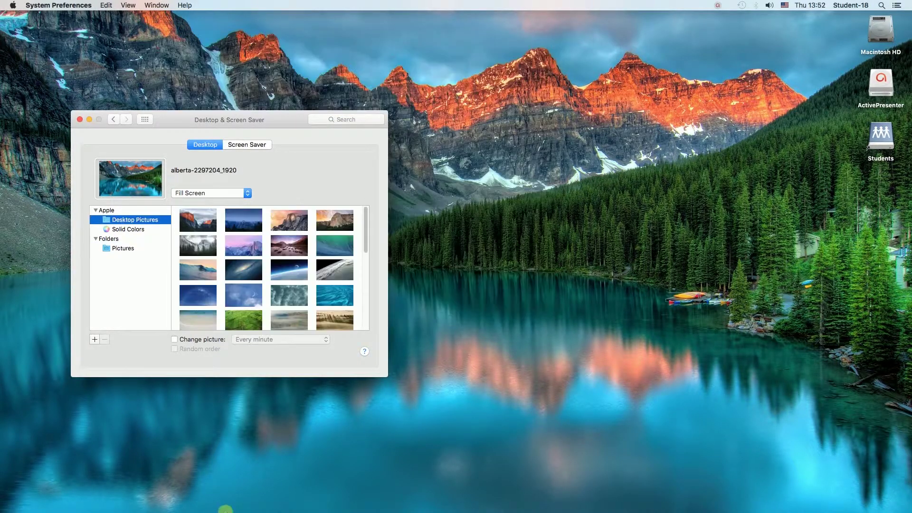
left_click(38, 490)
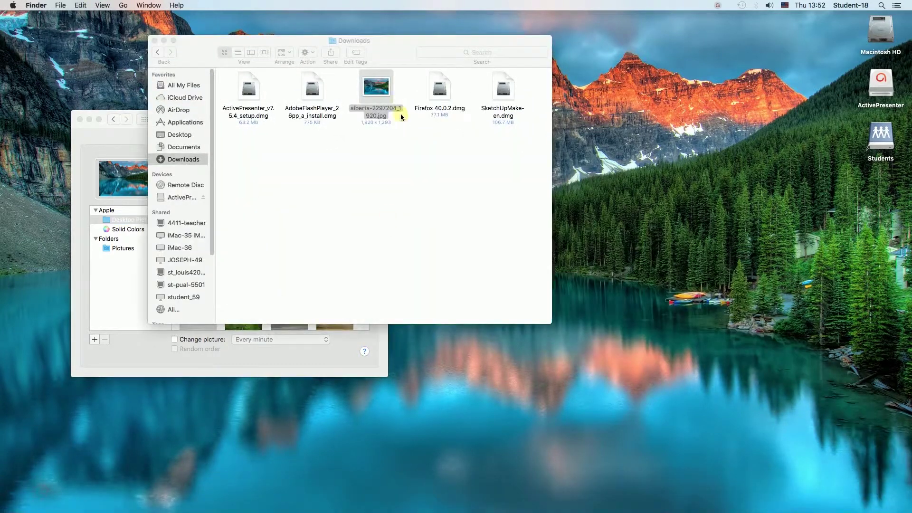
Step: Copy alberta-2297204_1920.jpg, close Downloads, and open the home folder in a new Finder window
right_click(378, 90)
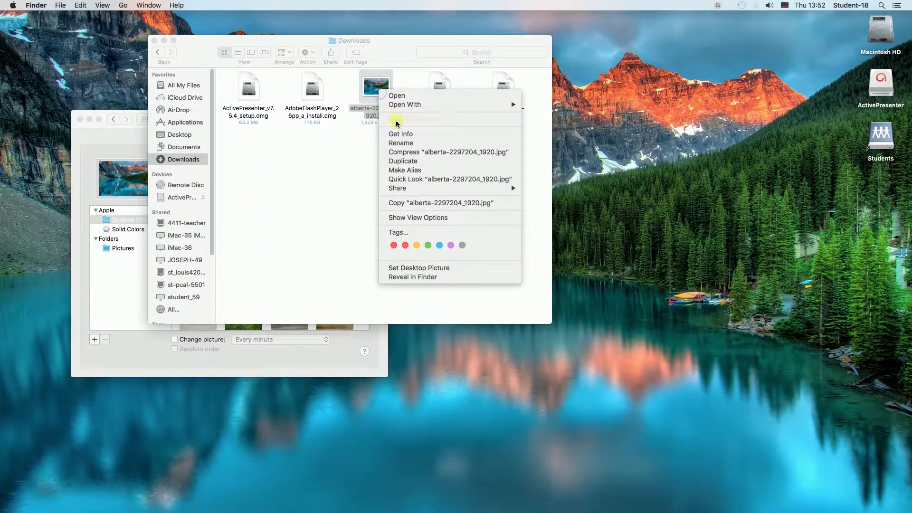
left_click(415, 203)
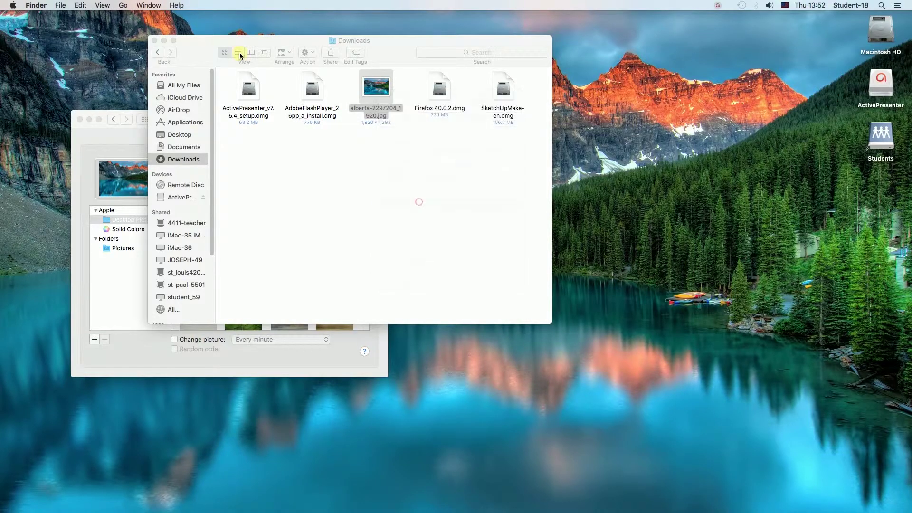
left_click(154, 41)
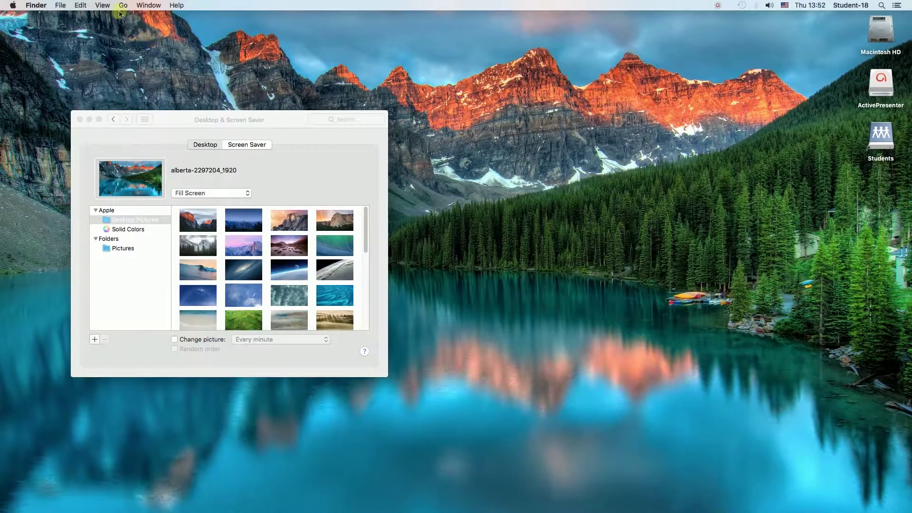
mouse_move(80, 498)
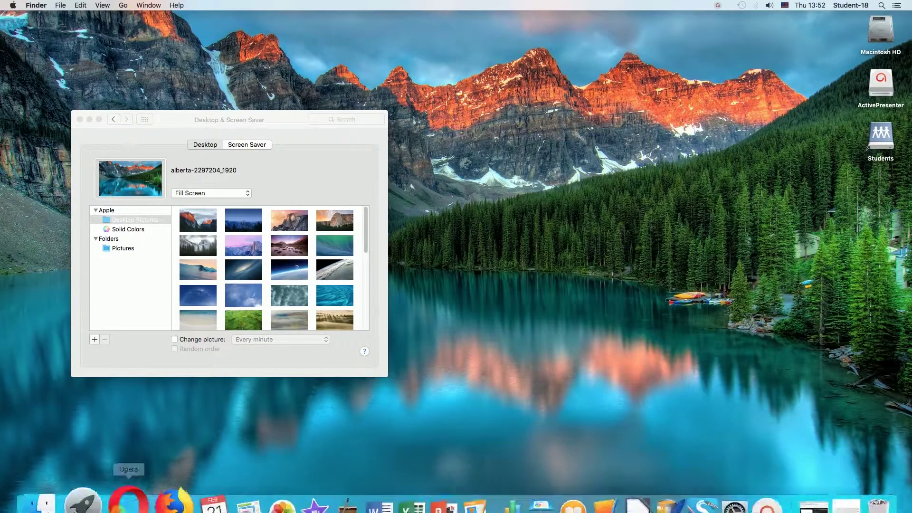
left_click(68, 489)
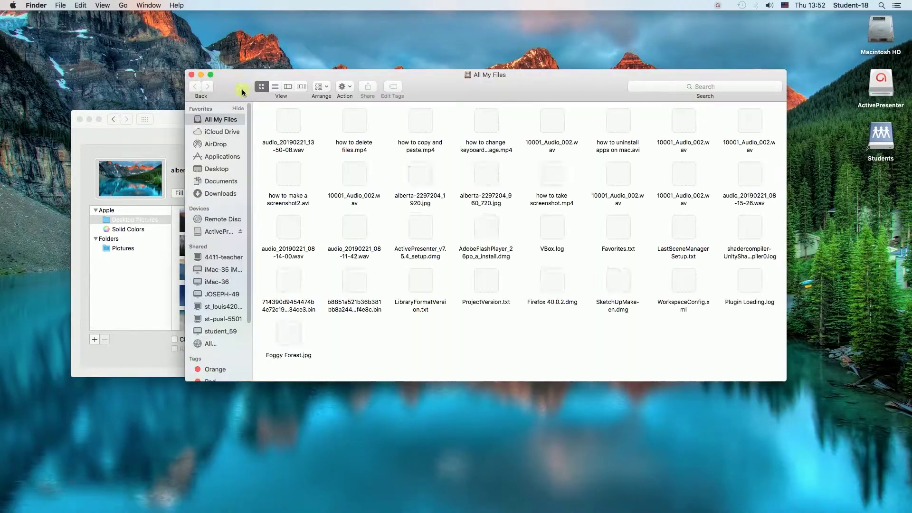
left_click_drag(340, 76, 324, 67)
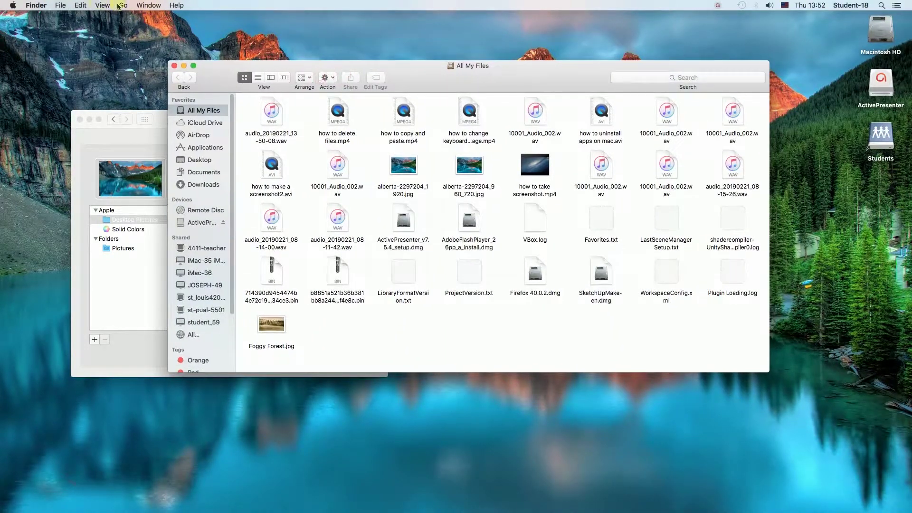
left_click(123, 5)
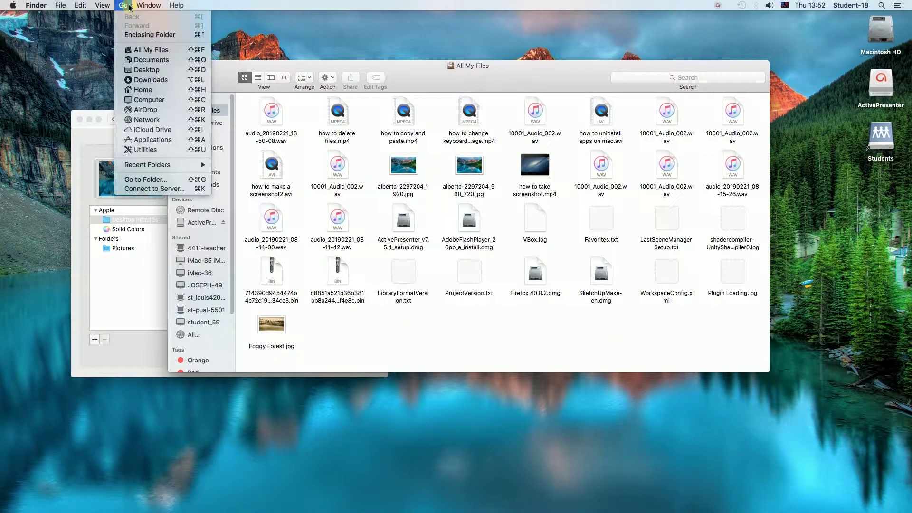
left_click(154, 92)
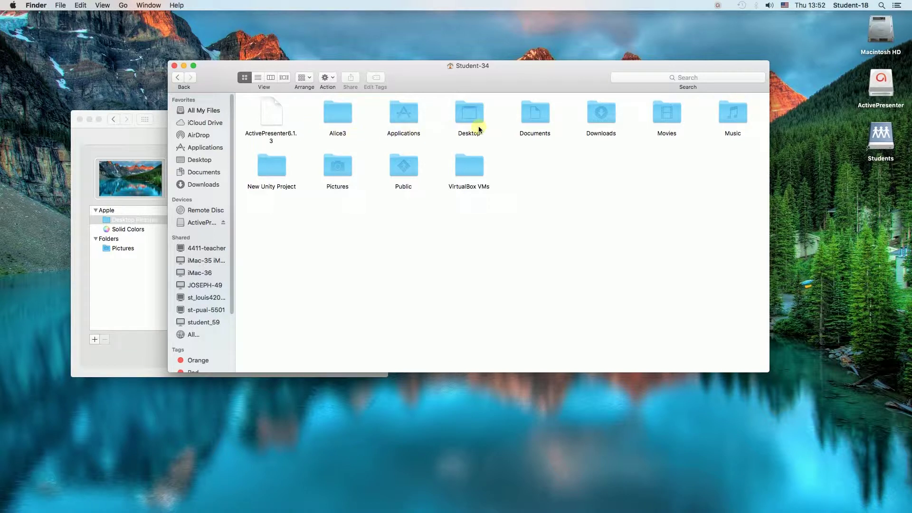
Step: Show the Pictures folder's images as wallpaper choices in Desktop & Screen Saver
left_click(344, 166)
left_click(118, 249)
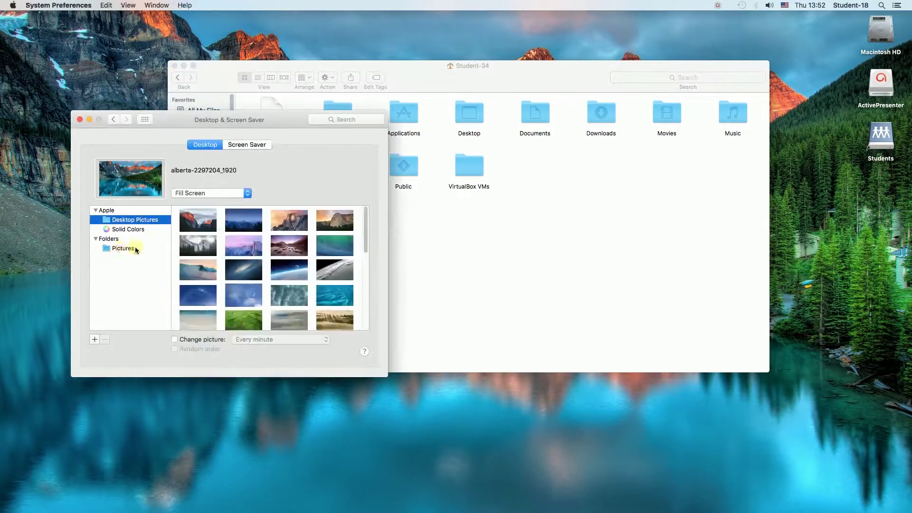
left_click(123, 249)
left_click_drag(274, 119, 213, 167)
left_click(386, 232)
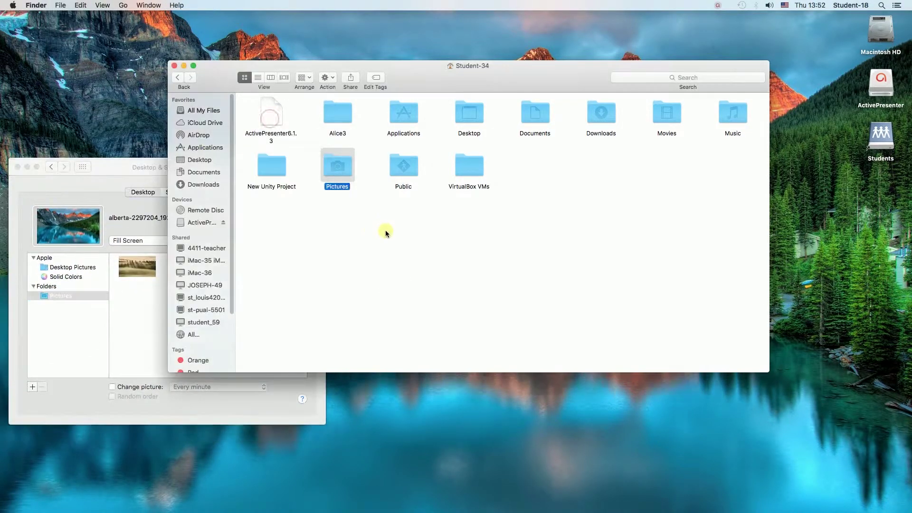
Step: Paste the alberta photo into the Pictures folder and select it among the wallpaper choices
double_click(347, 170)
left_click_drag(385, 69, 492, 72)
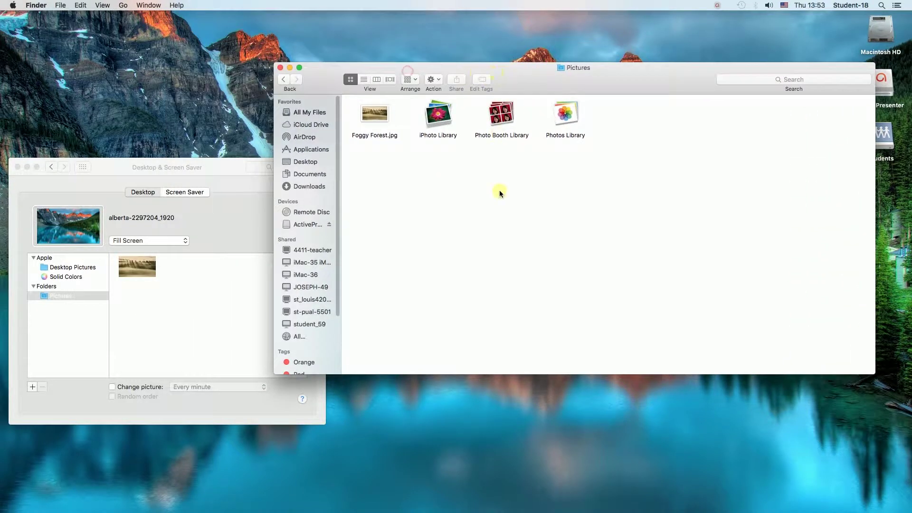
right_click(482, 203)
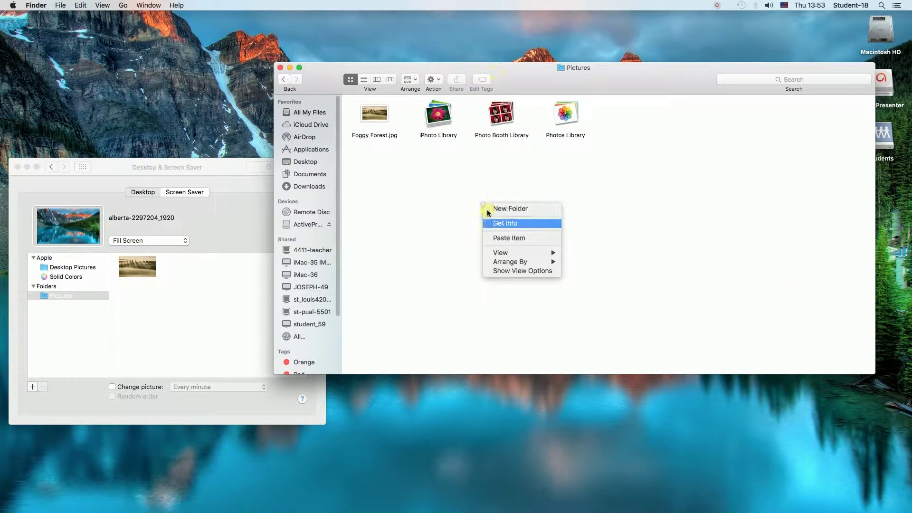
left_click(506, 238)
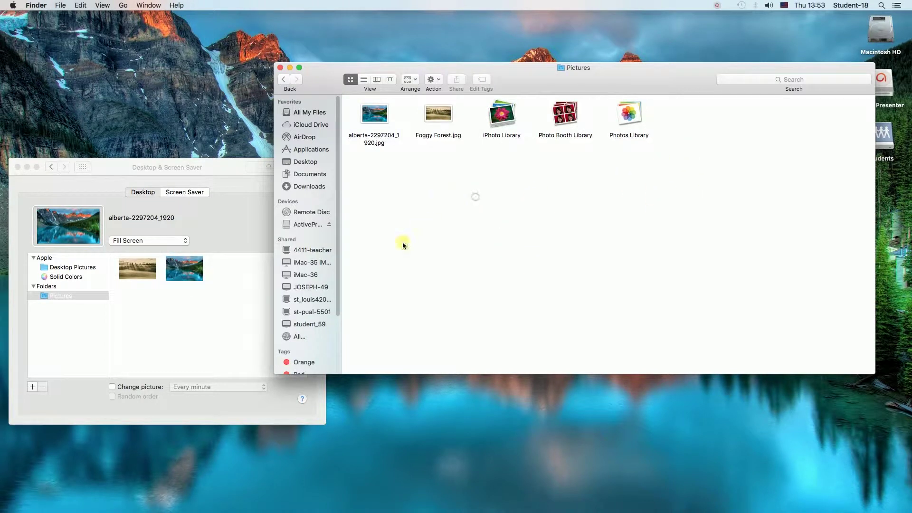
left_click(190, 274)
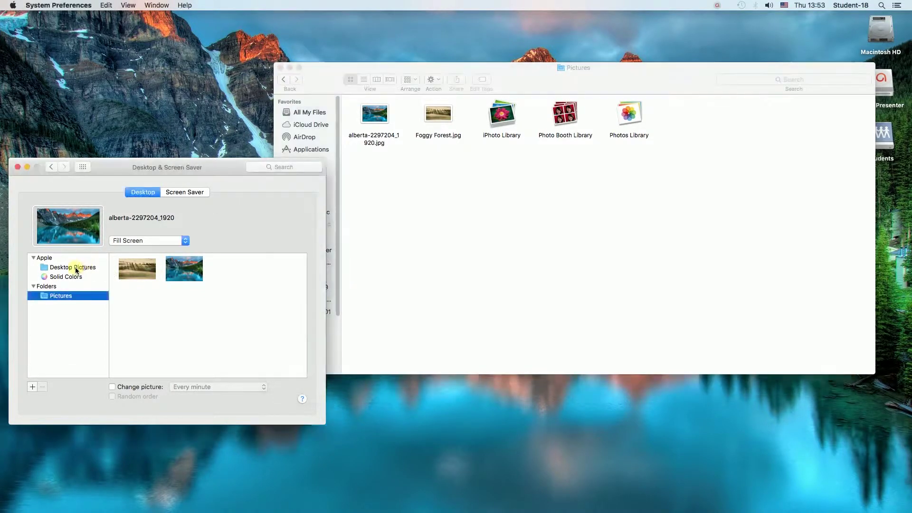
double_click(65, 296)
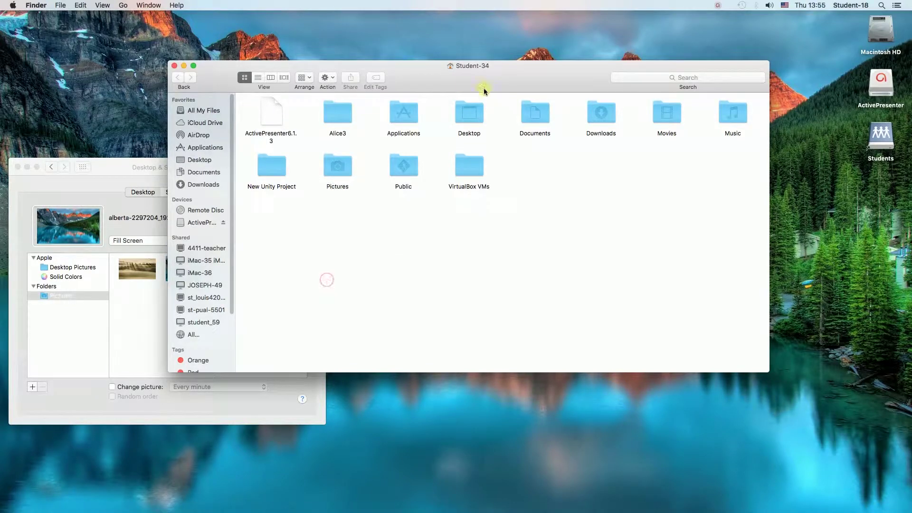
Step: Set the Alberta lake photo from Pictures as the wallpaper and minimize the Finder window
left_click_drag(432, 70, 567, 46)
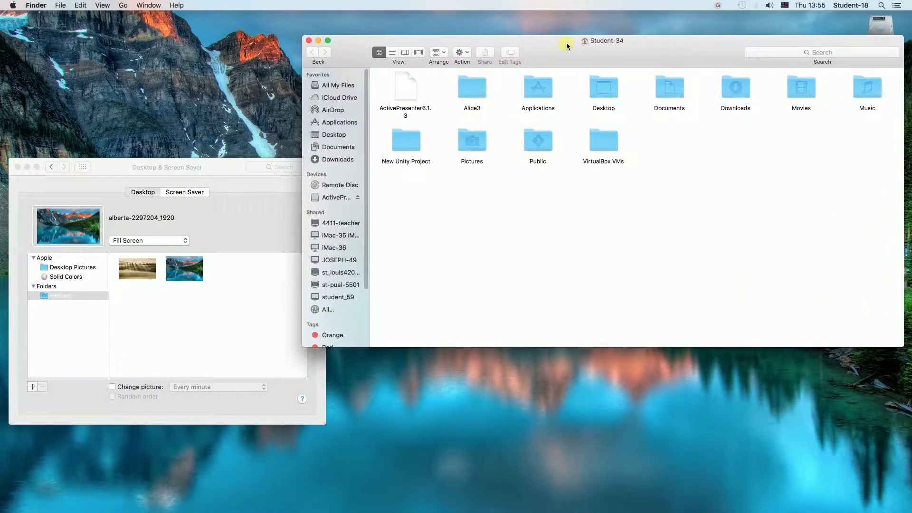
left_click(201, 297)
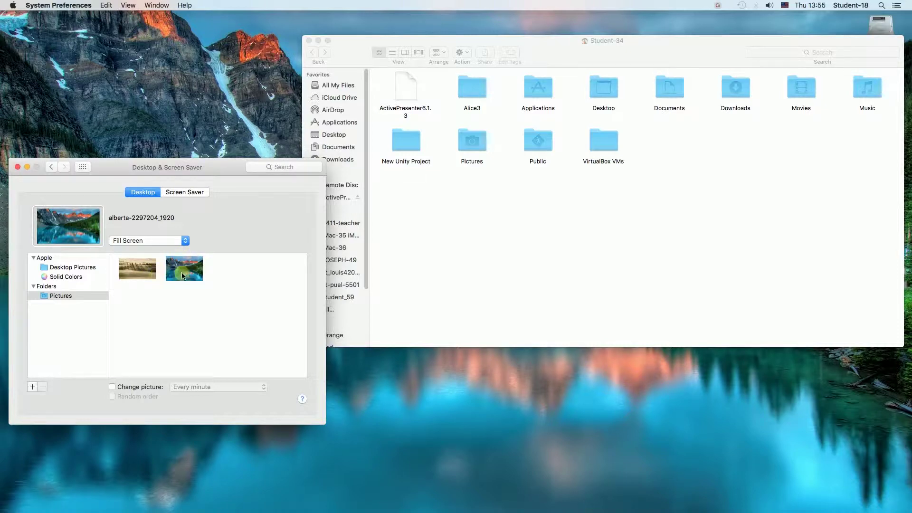
left_click(142, 275)
left_click(190, 272)
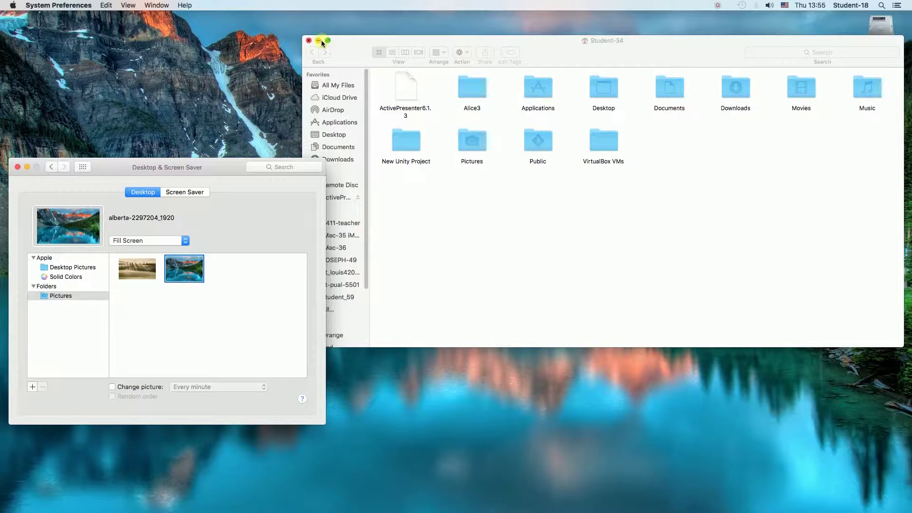
left_click(318, 41)
Step: Compare Foggy Forest with the Alberta lake, keep Alberta, and turn on Change picture
left_click(140, 272)
left_click(183, 272)
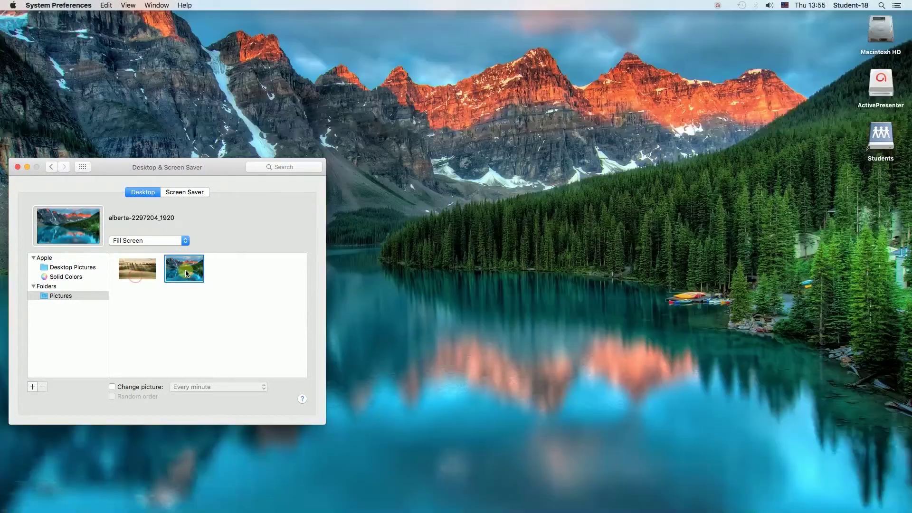
left_click(144, 273)
left_click(184, 273)
left_click(113, 387)
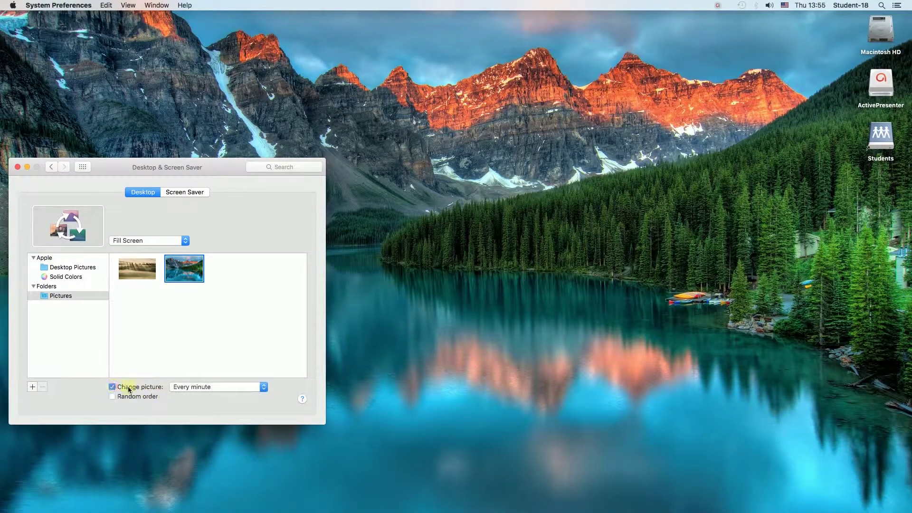
Step: Set the Change picture interval to Every minute and turn on Random order
left_click(196, 388)
left_click(198, 378)
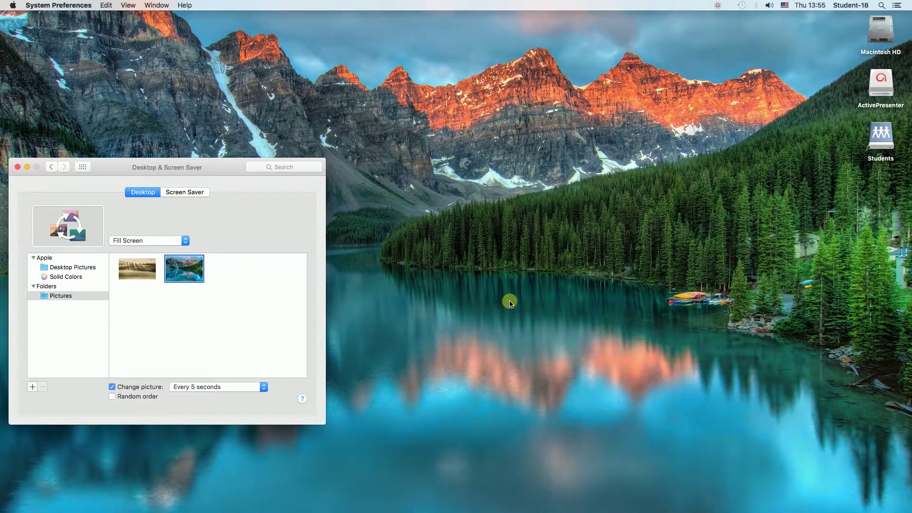
left_click(204, 389)
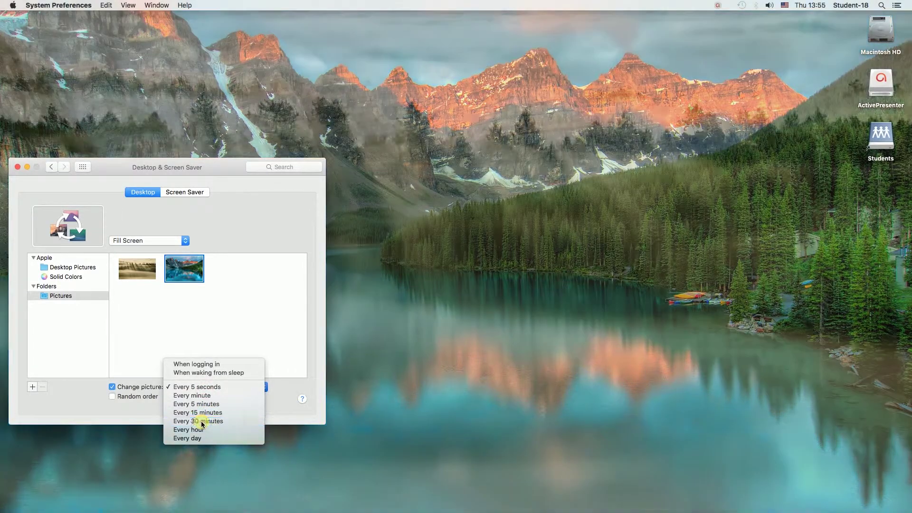
left_click(202, 422)
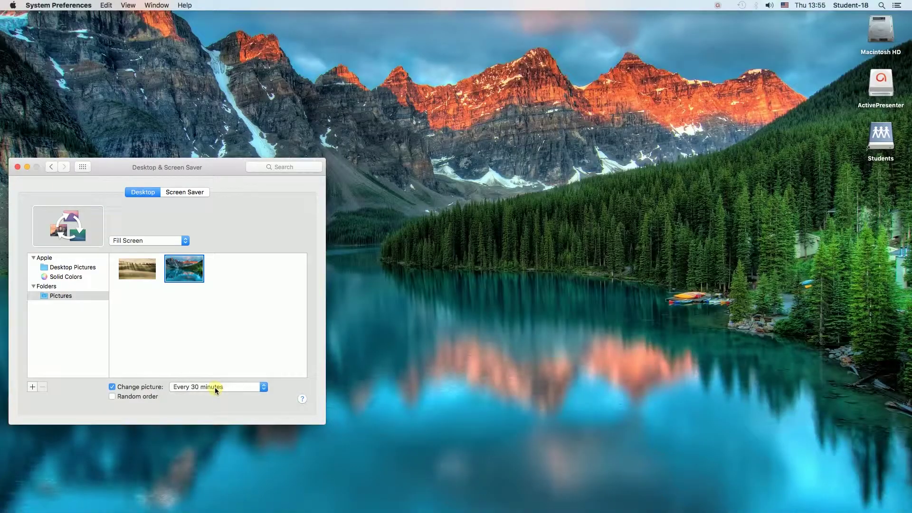
left_click(217, 387)
left_click(198, 362)
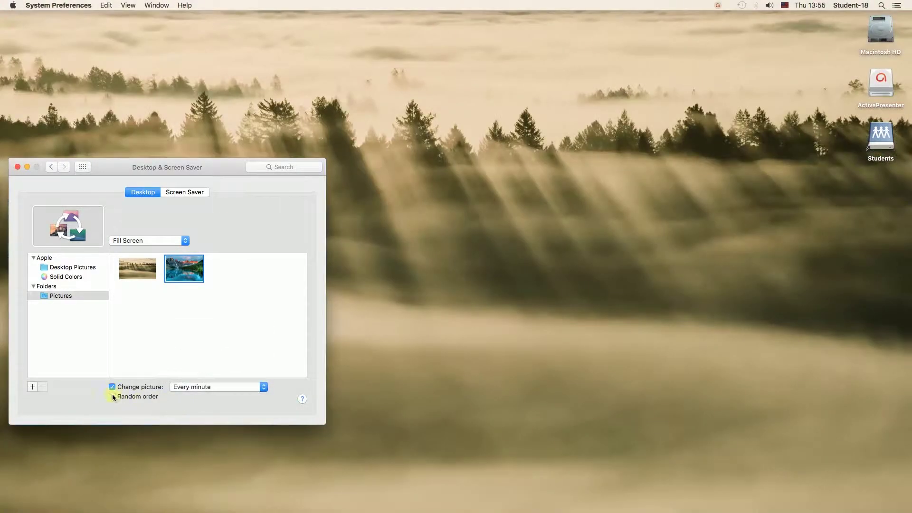
left_click(114, 397)
Step: Rotate through Apple's Desktop Pictures with Change picture on, then close the settings window
left_click(71, 267)
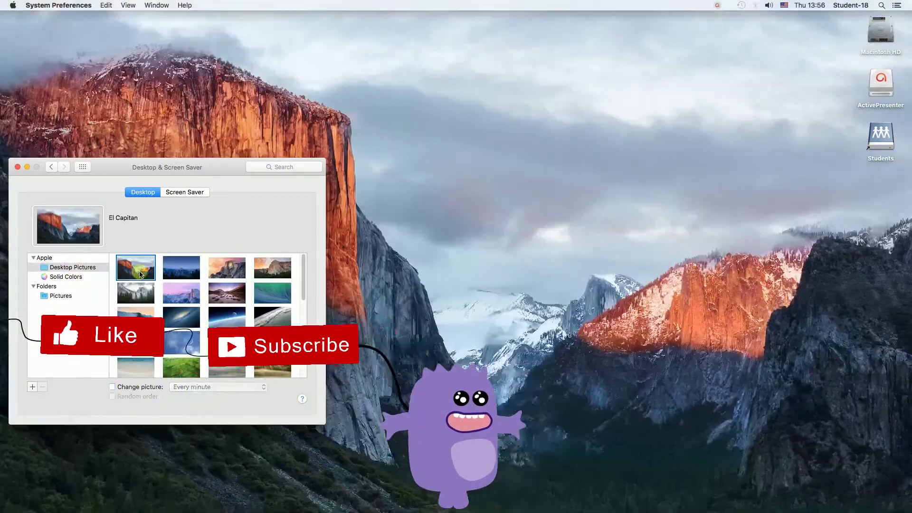
left_click(141, 387)
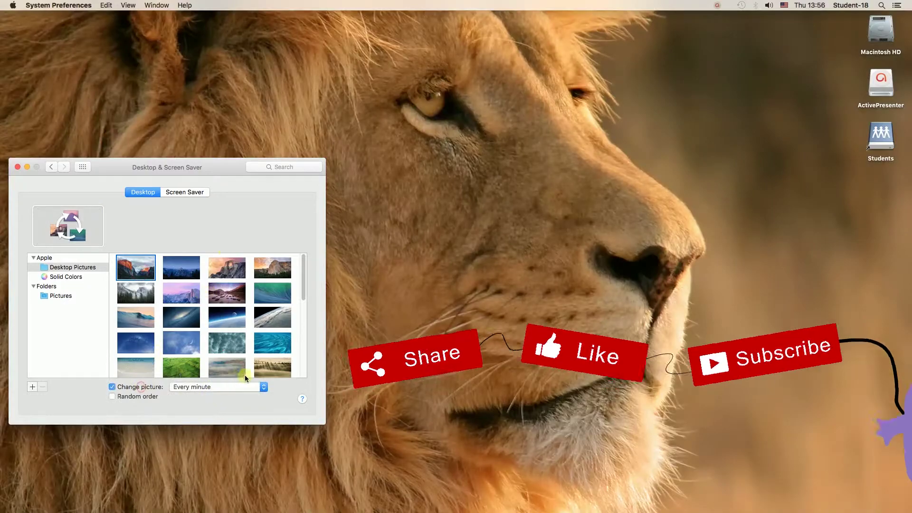
left_click(17, 167)
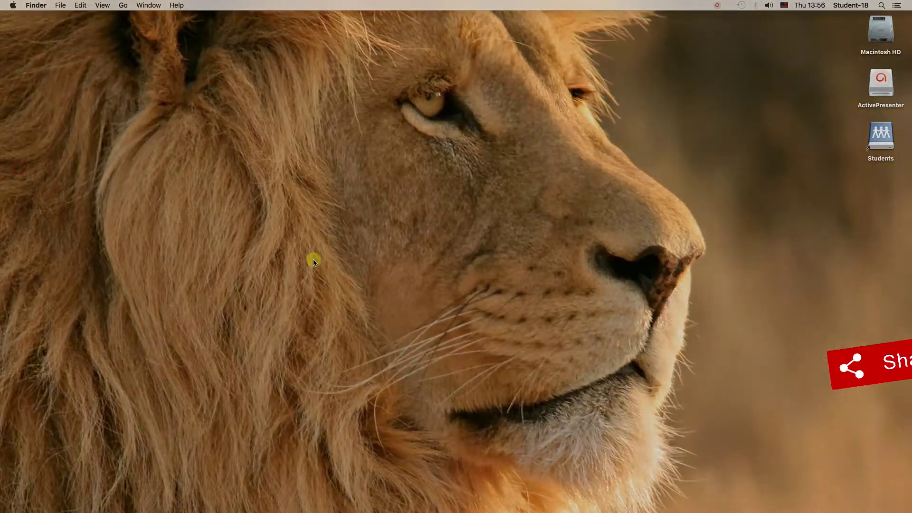